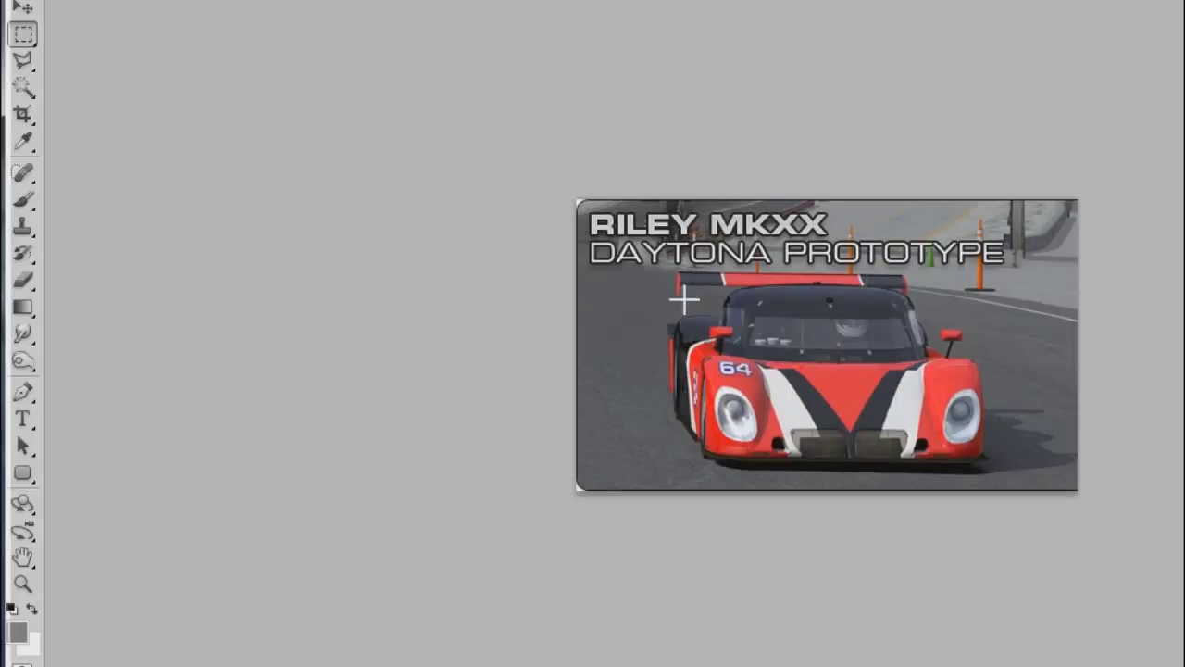
- Zoom in on the race car, then choose RGB colour and bit depth for the new document
key(ctrl+0)
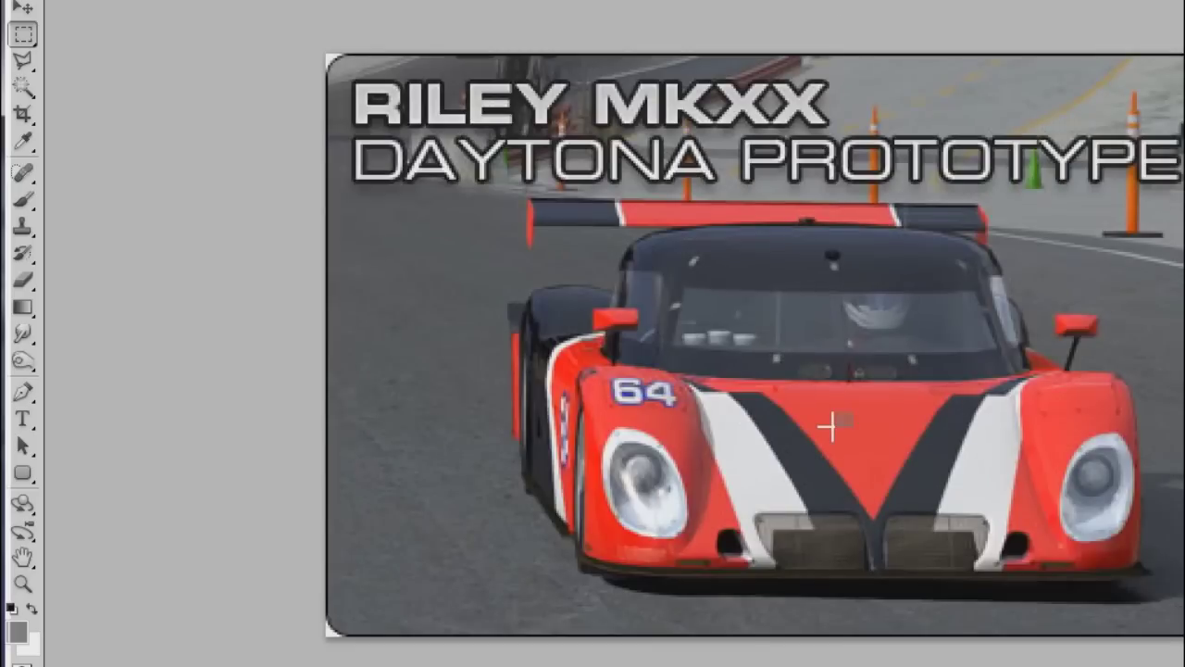
scroll(832, 425, up, 3)
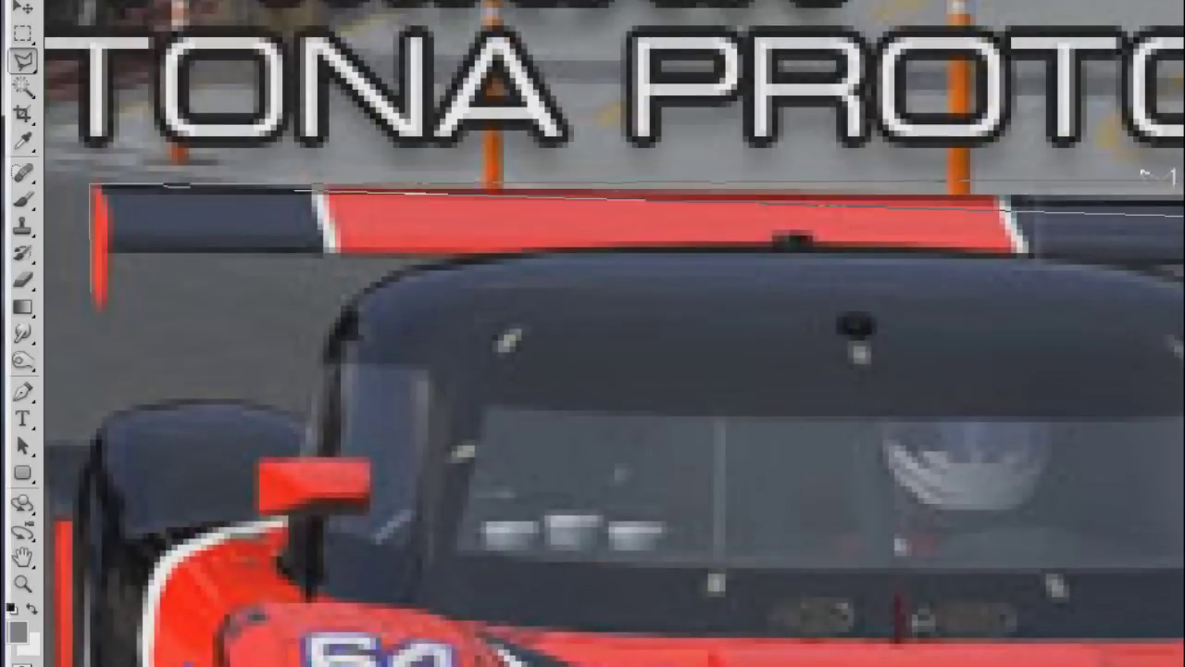
drag(1148, 176, 528, 212)
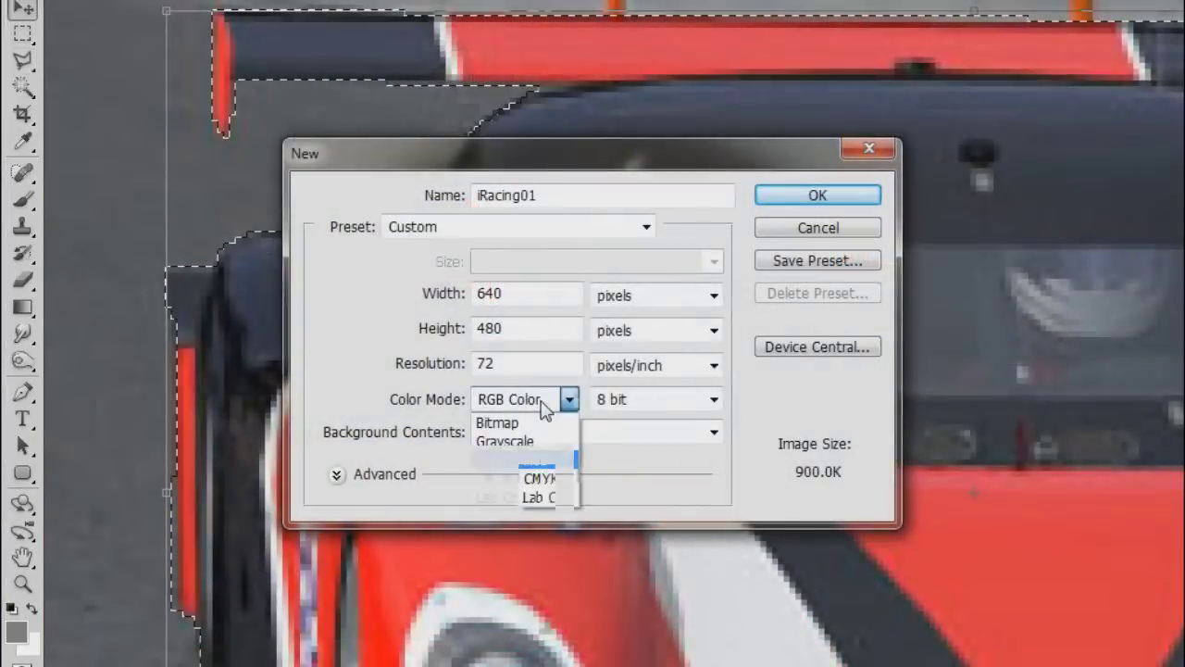
click(543, 453)
click(635, 400)
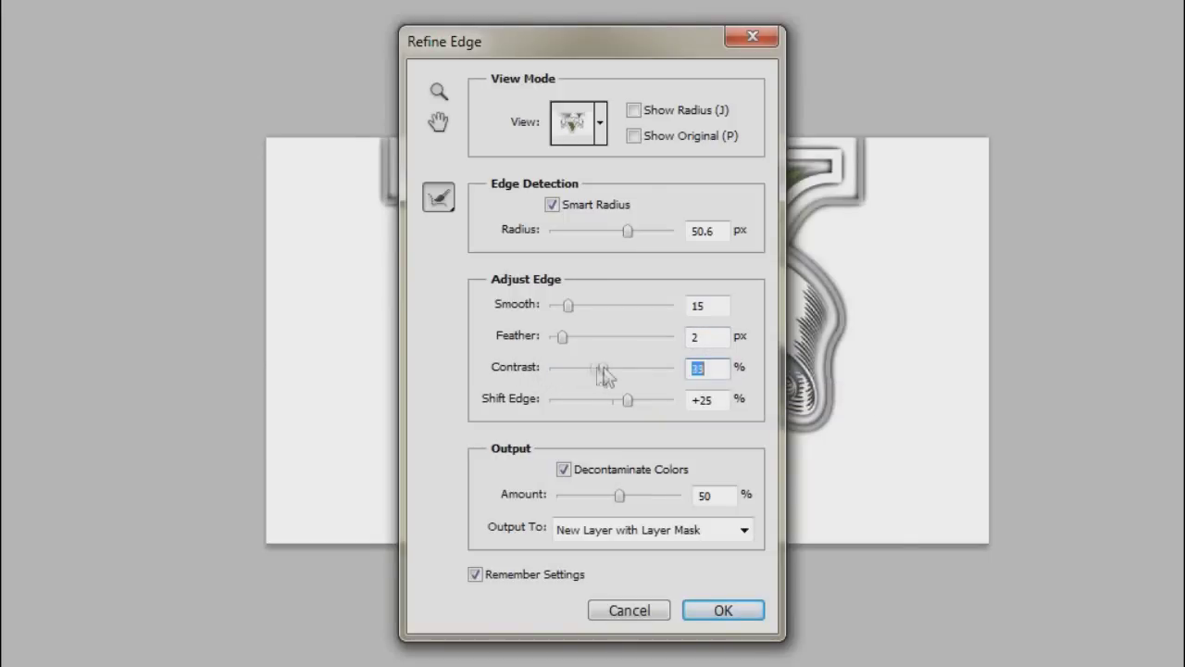
- Refine the logo edge with Contrast 0, then create a new 1920×1080 canvas
drag(603, 371, 510, 373)
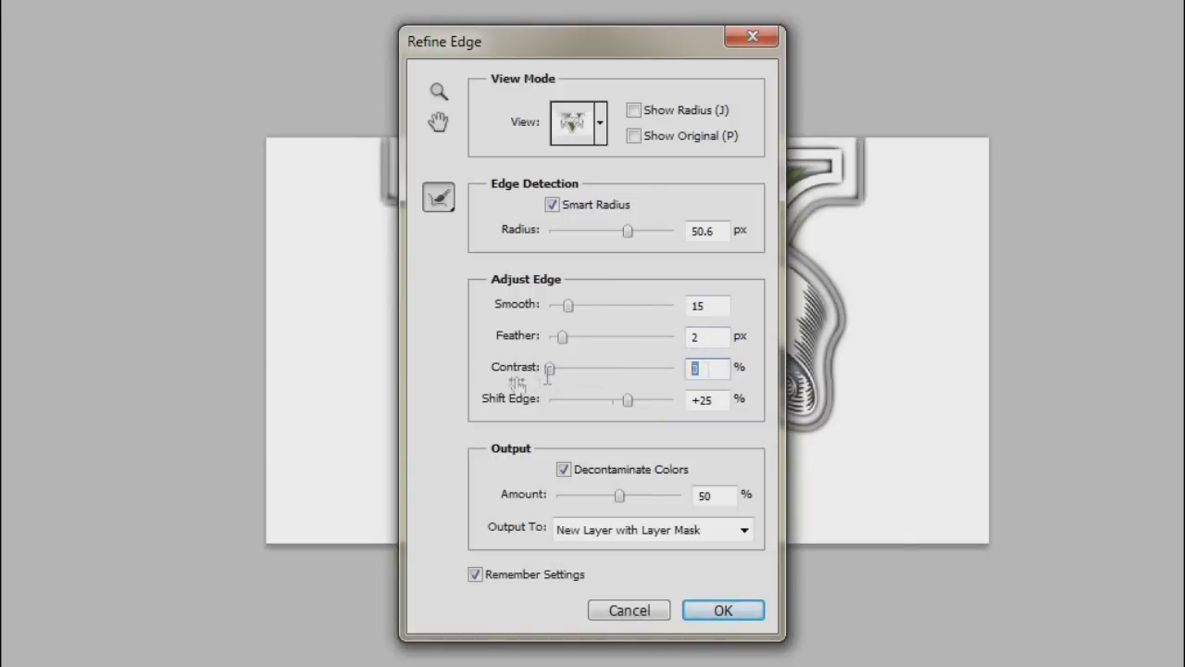
click(700, 608)
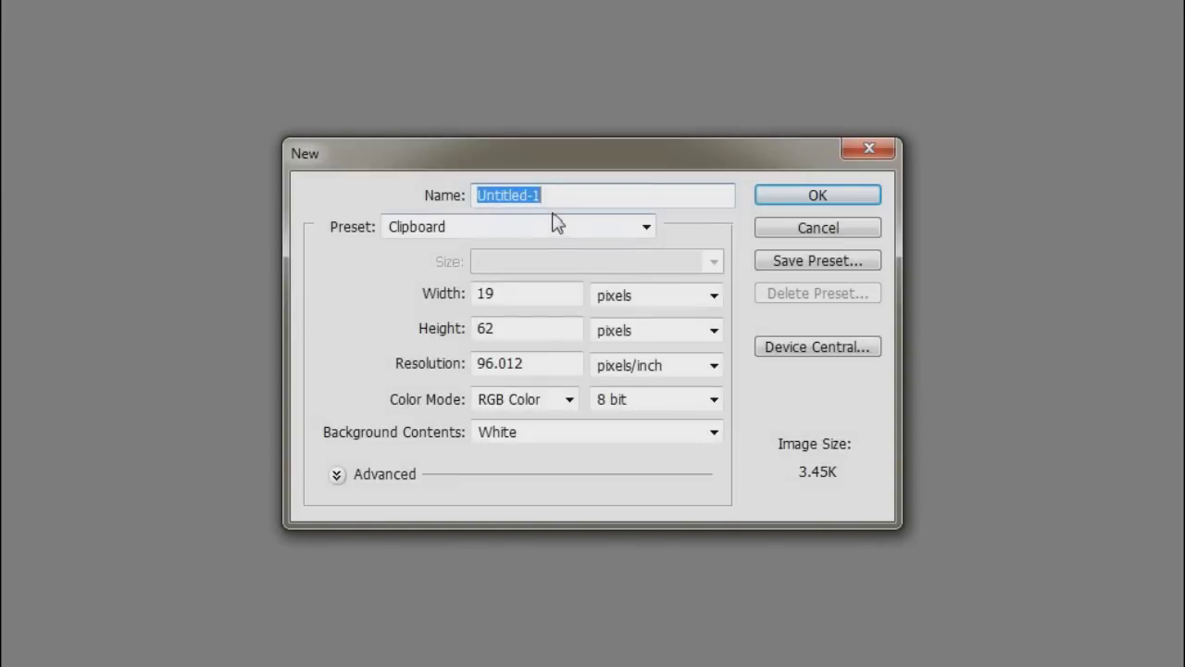
click(523, 227)
click(416, 241)
double_click(537, 294)
text(1920)
key(Tab)
text(1080)
key(Return)
- Paste the road photo, then move, rotate and enlarge it to fill the canvas
key(ctrl+v)
key(ctrl+t)
drag(709, 332, 473, 383)
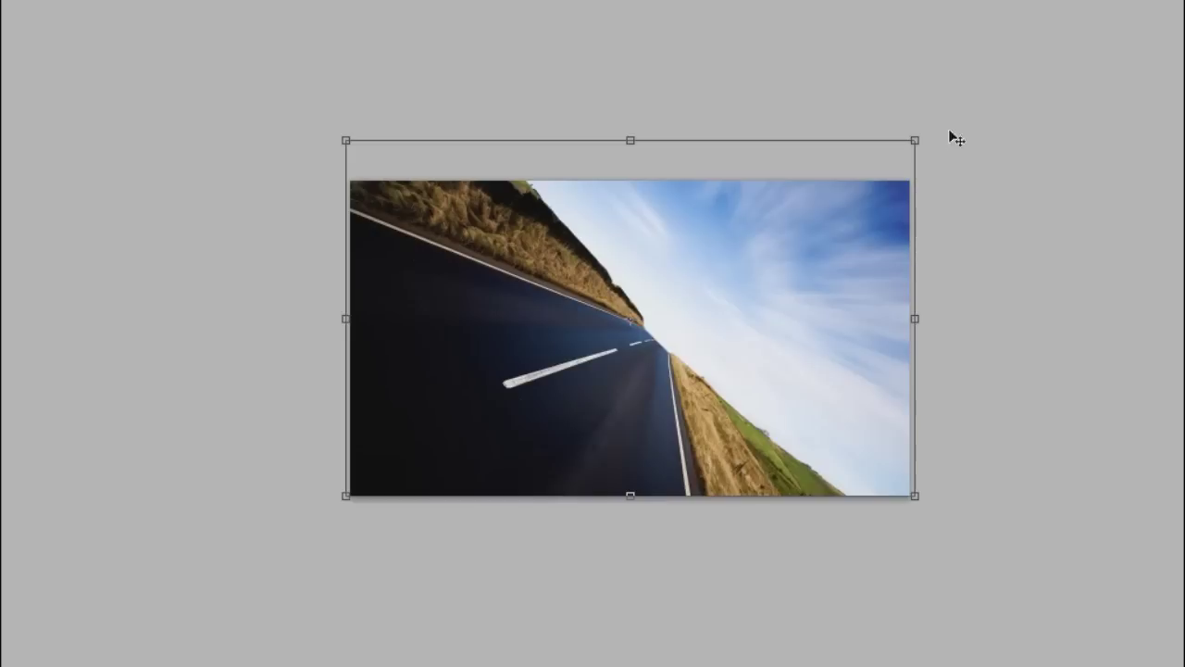
drag(950, 138, 688, 32)
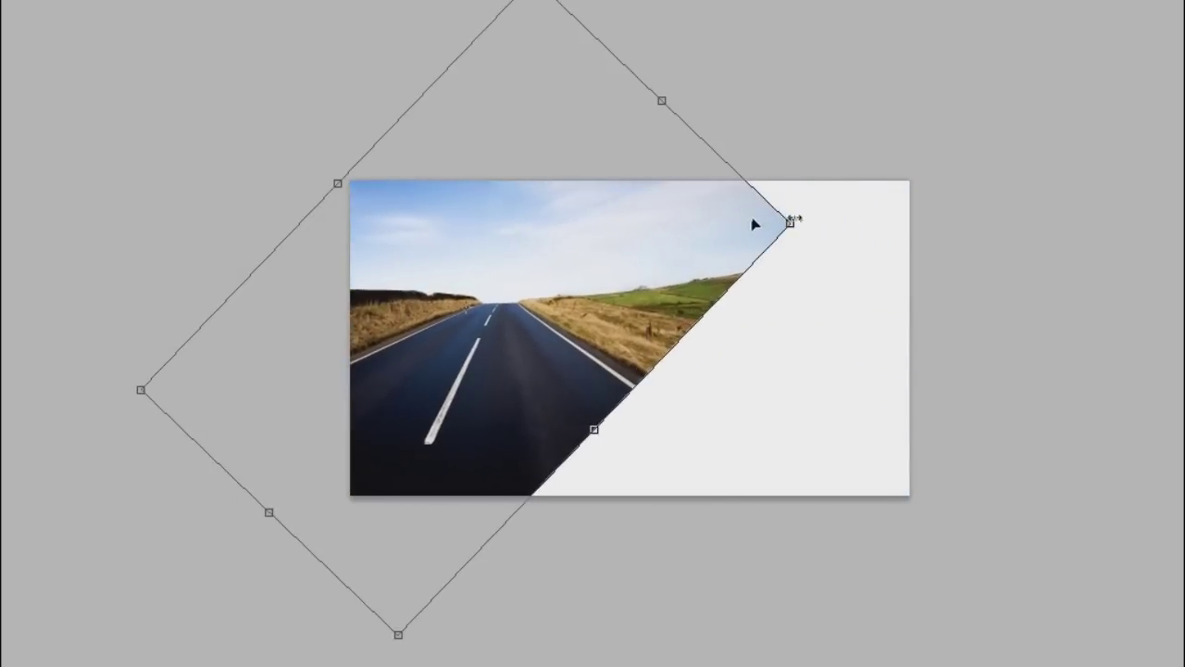
drag(793, 220, 1162, 231)
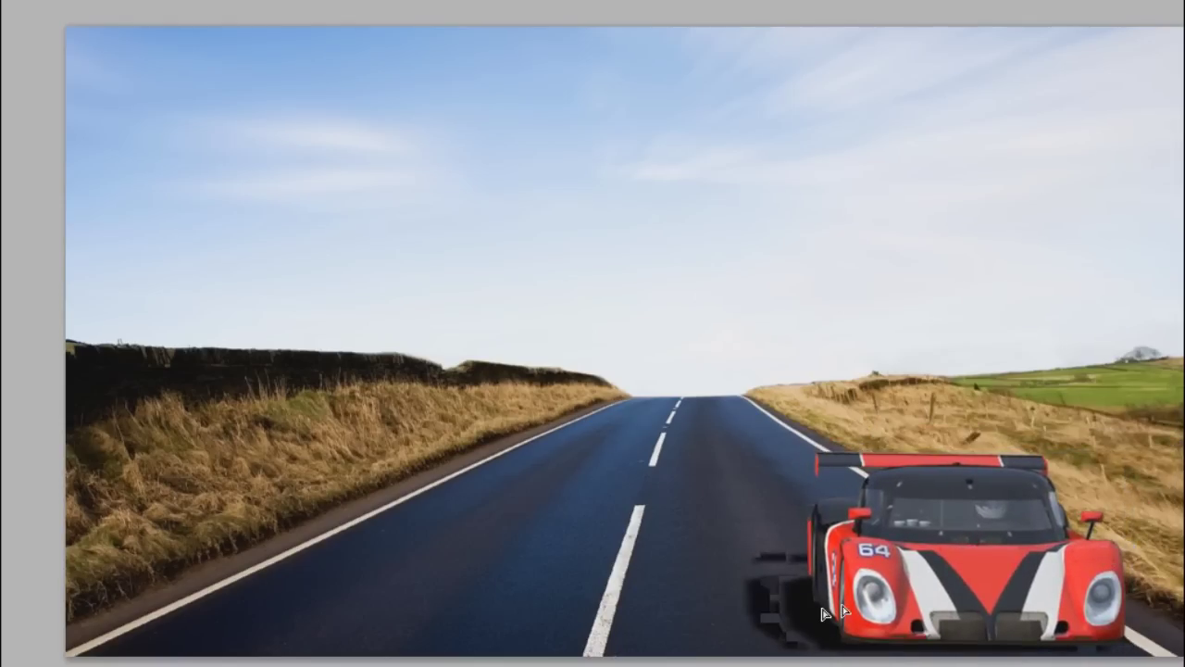
- Free Transform the white F1 car to move and enlarge it on the road's left side
key(ctrl+t)
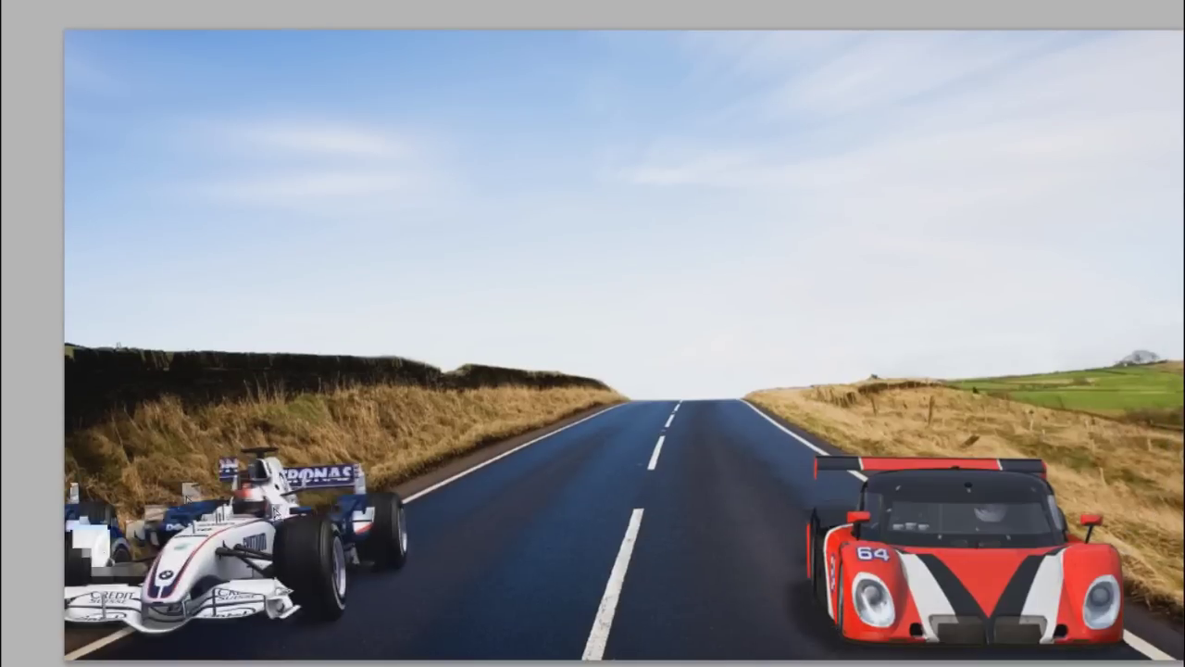
drag(324, 542, 359, 565)
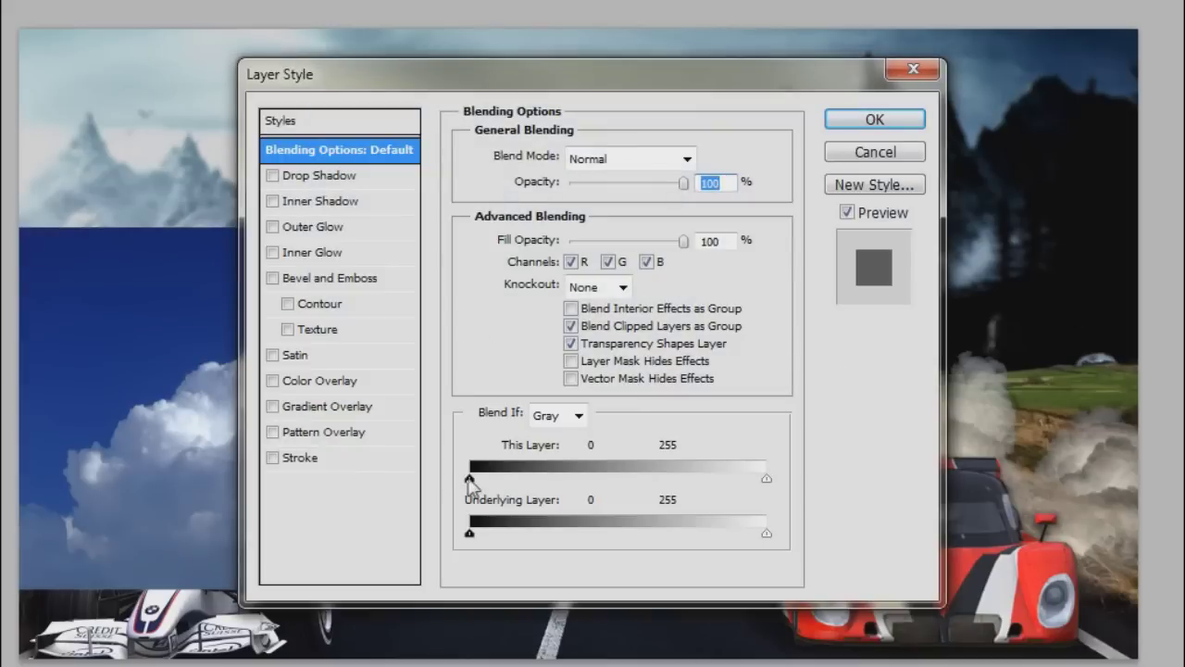
- Blend the mountains into the sky with split Blend If sliders, then enlarge the smoke cloud
drag(469, 479, 523, 479)
drag(583, 74, 900, 32)
mouse_move(842, 437)
mouse_down()
mouse_move(1032, 436)
mouse_move(1102, 450)
mouse_up()
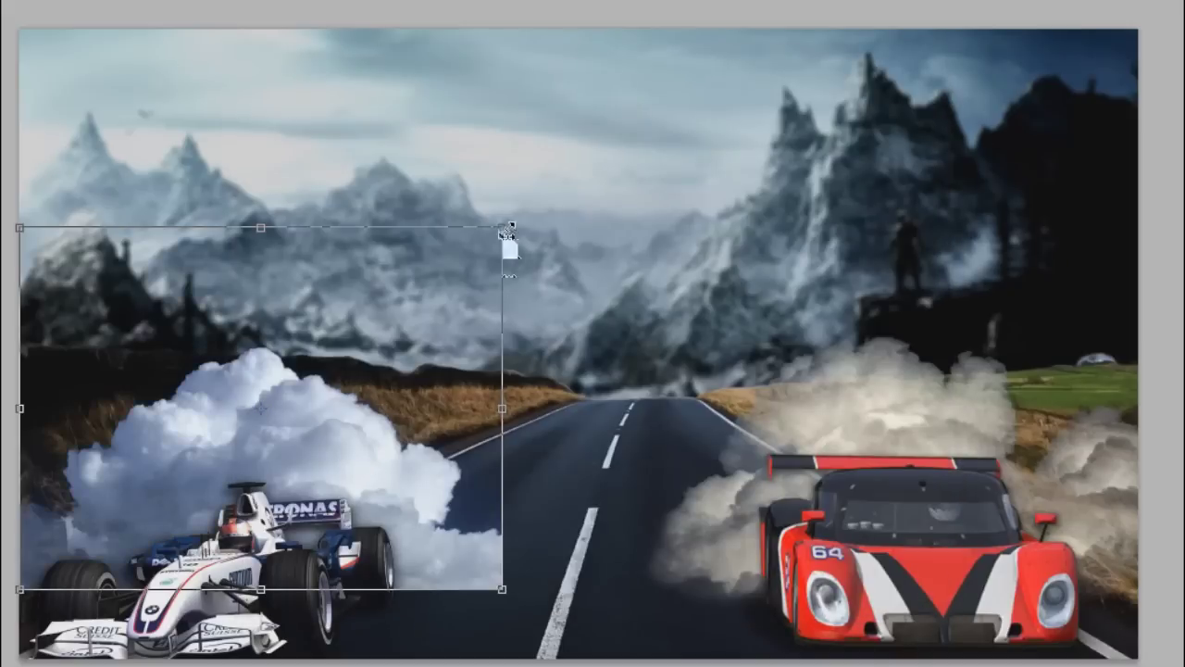
drag(508, 228, 558, 187)
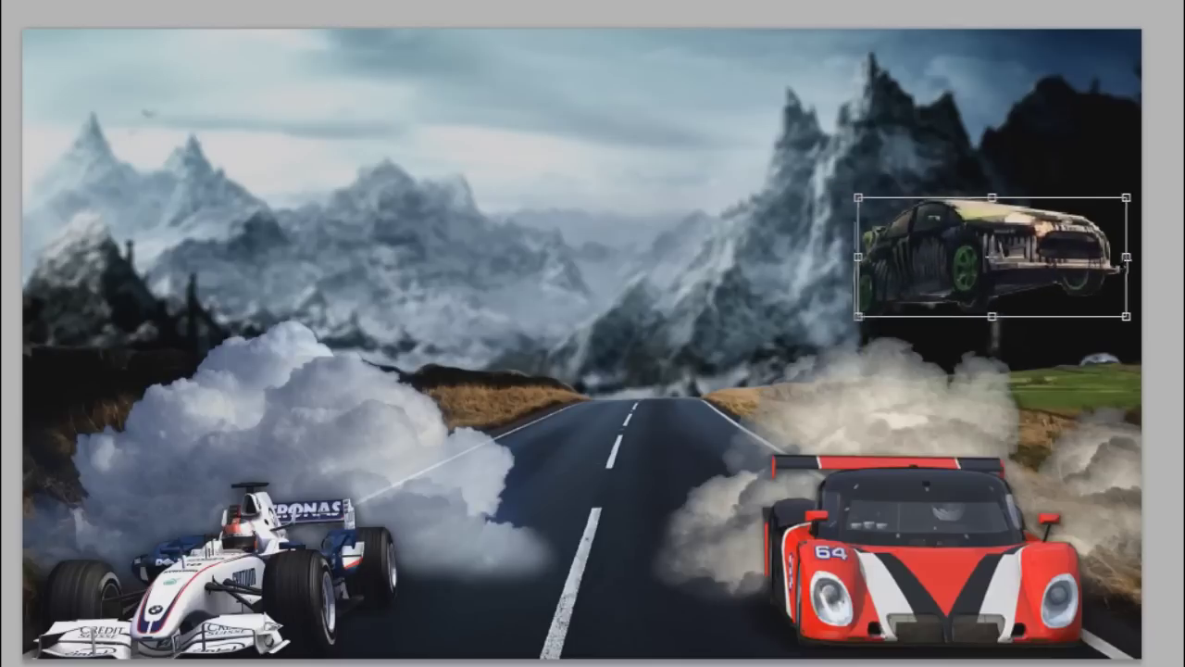
- Nudge the flying car slightly right and set its bevel value to 5
drag(1072, 264, 1092, 263)
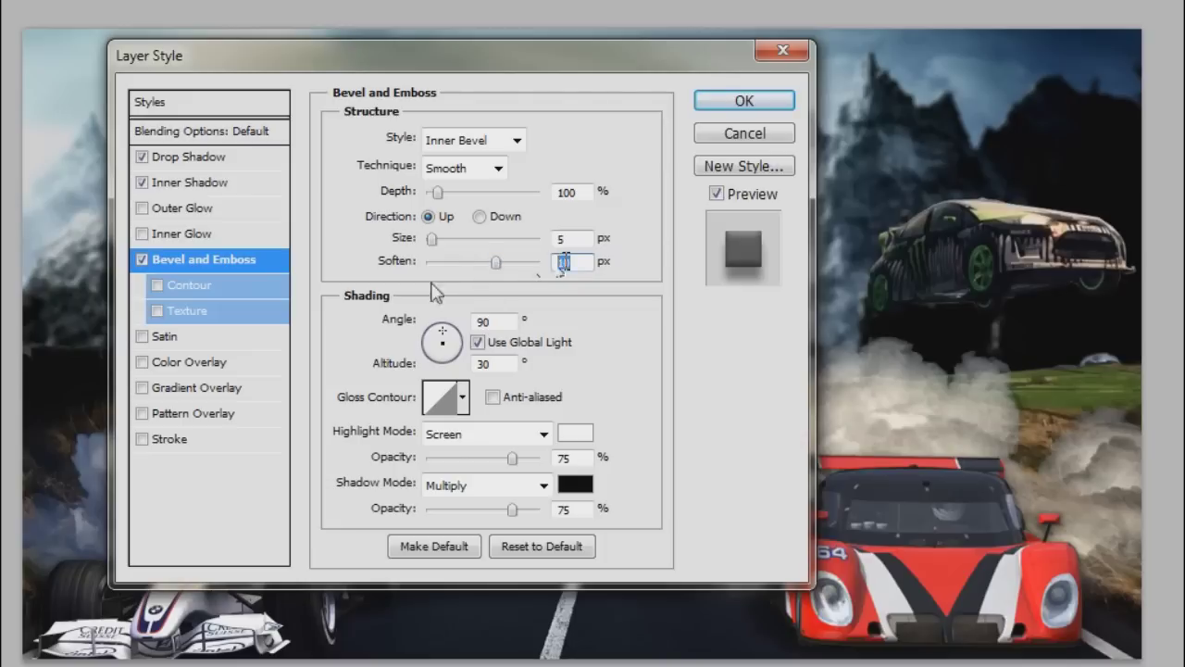
click(457, 241)
text(5)
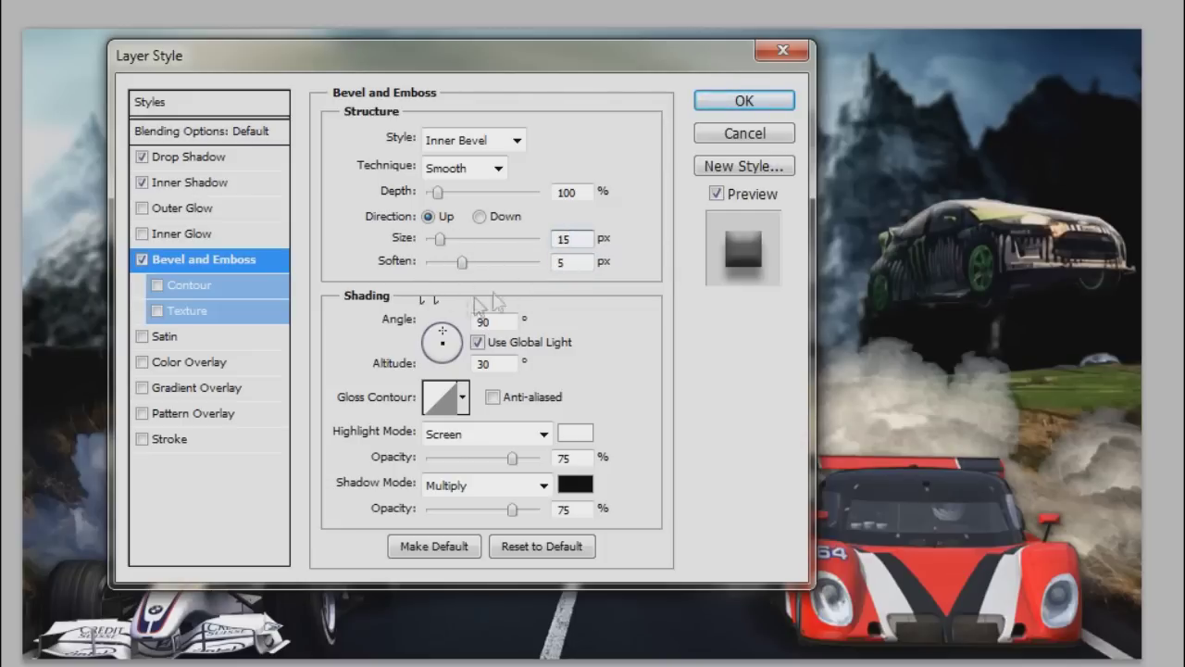
key(shift+Tab)
key(shift+Tab)
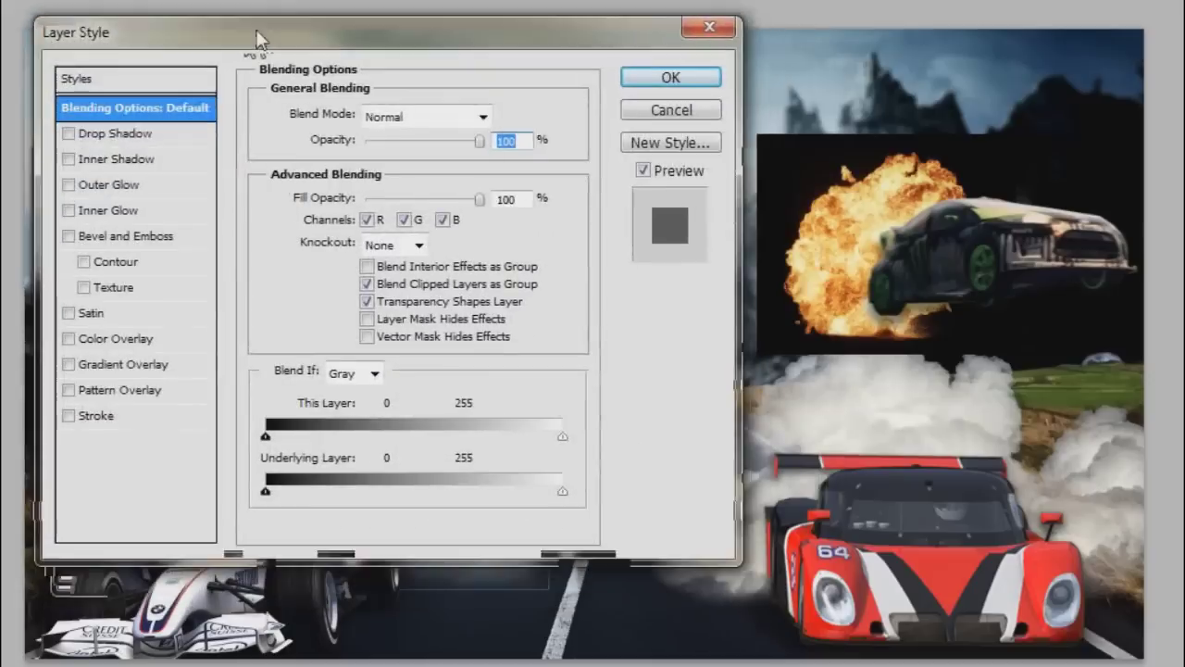
- Blend away the explosion's dark background with softened Blend If sliders and apply it
drag(266, 436, 291, 437)
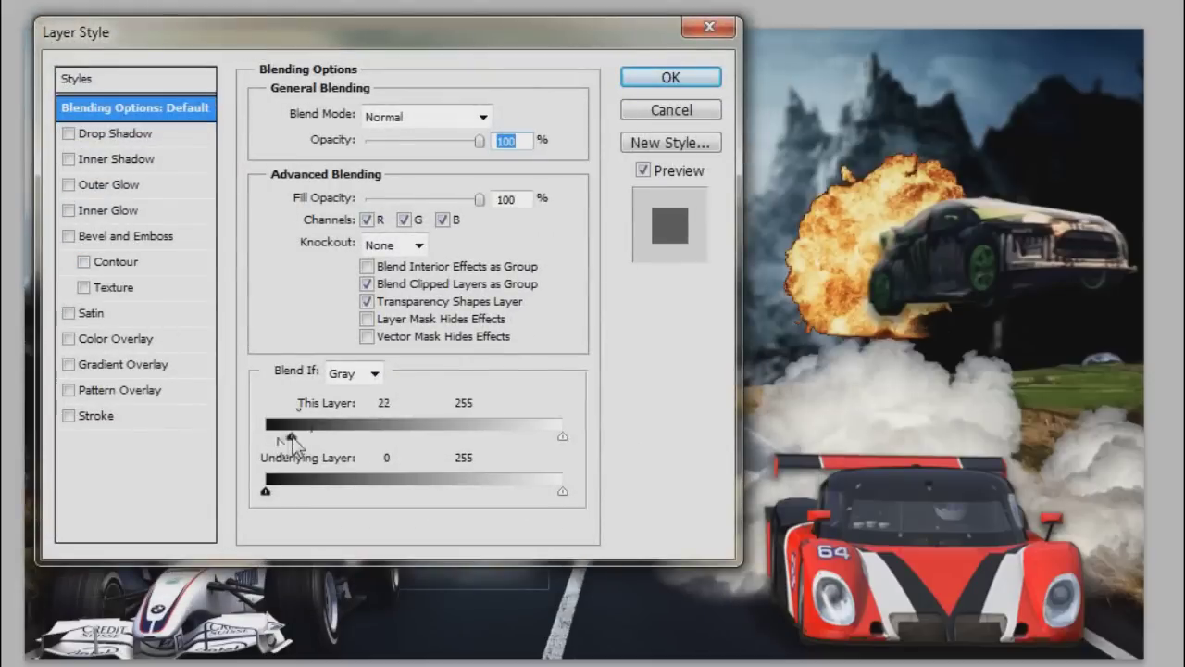
drag(454, 436, 498, 434)
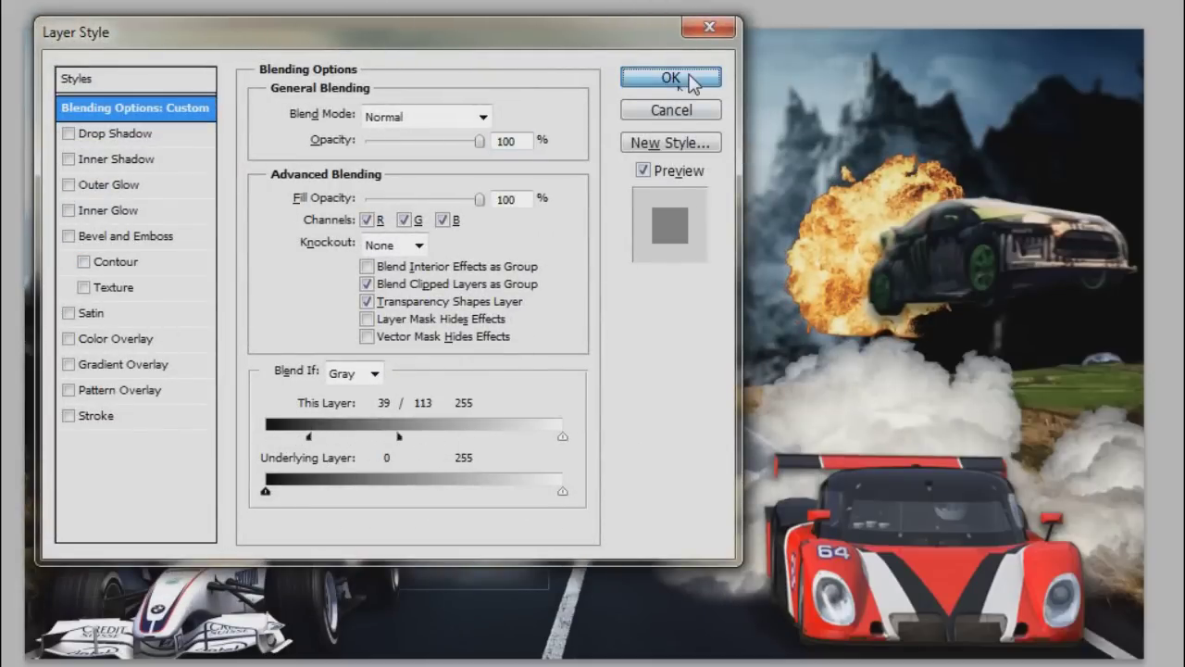
click(426, 117)
click(389, 141)
- Rotate the explosion behind the flying car, then tilt and enlarge the car
key(Return)
key(ctrl+t)
mouse_move(787, 352)
mouse_down()
mouse_move(770, 380)
mouse_move(721, 317)
mouse_up()
drag(832, 190, 831, 245)
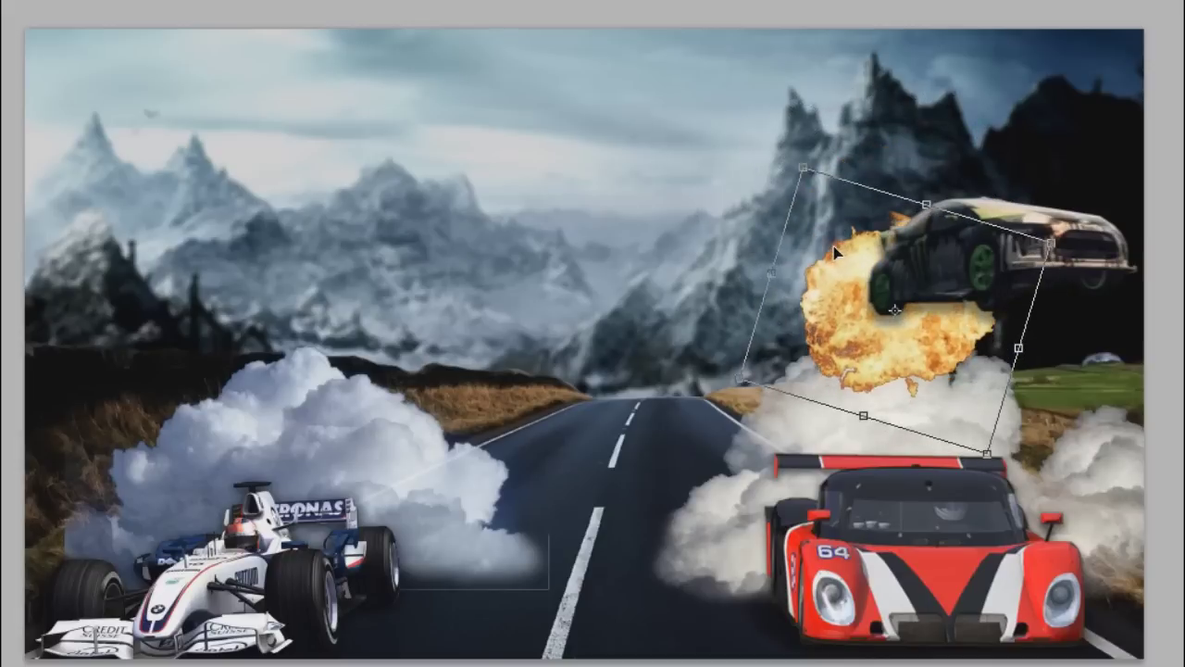
mouse_move(788, 146)
mouse_down()
mouse_move(850, 126)
mouse_move(841, 47)
mouse_move(968, 102)
mouse_up()
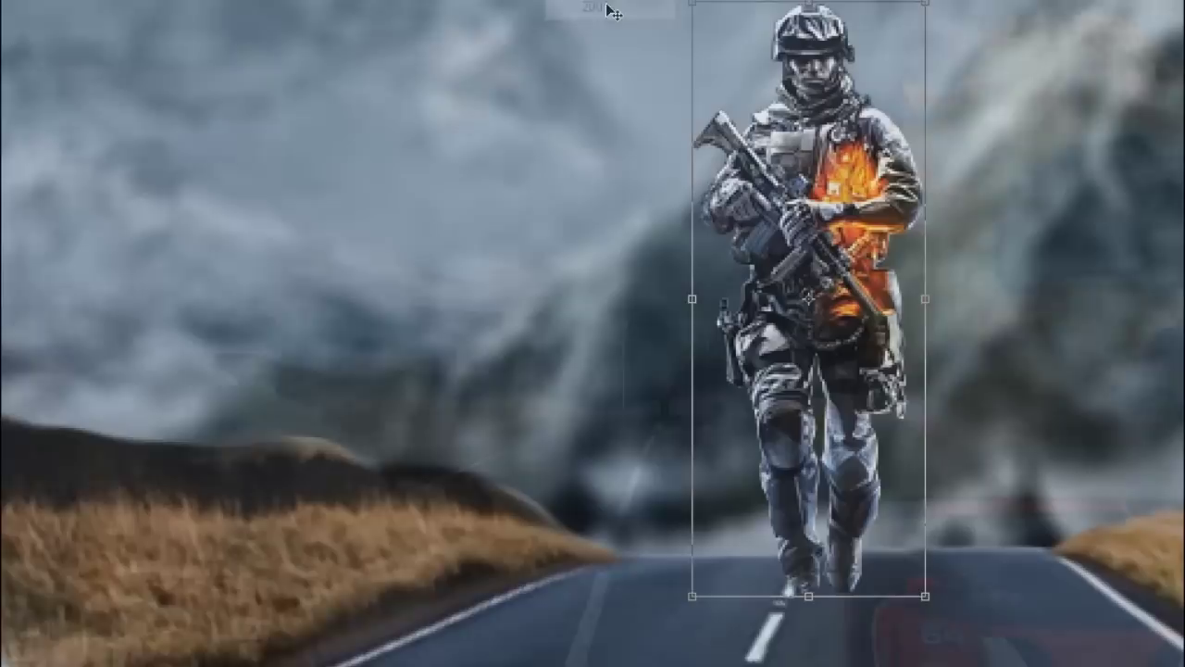
- Shrink the soldier to a distant figure, lower his contrast to -9, and tilt the fender badge
drag(674, 256, 653, 356)
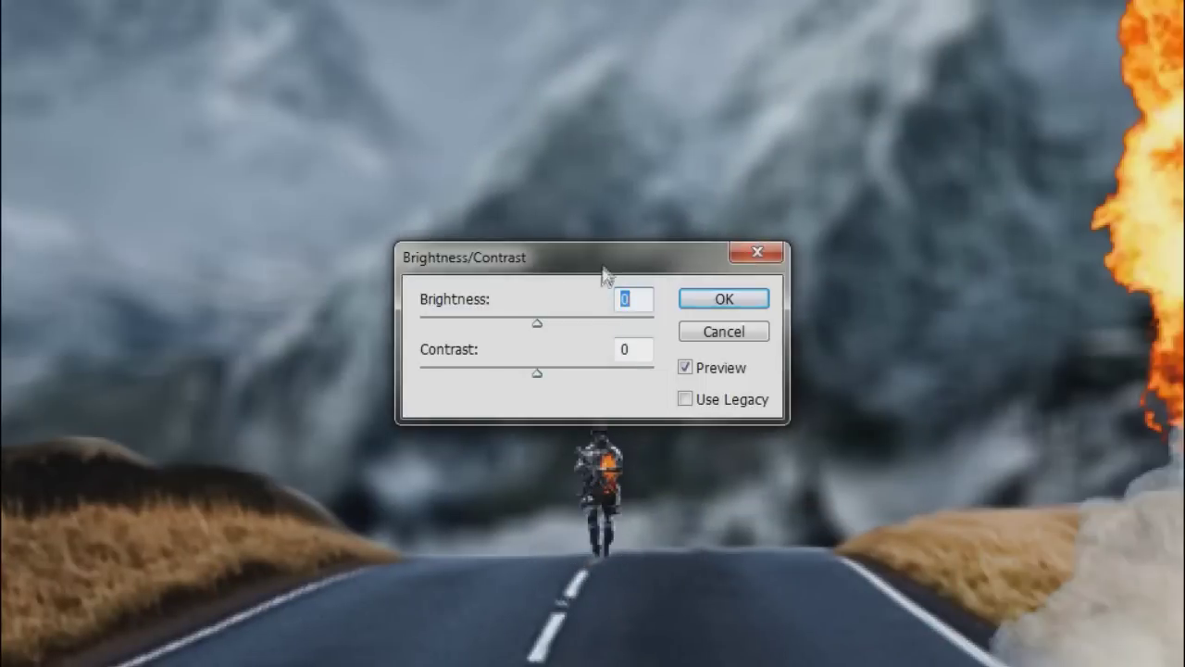
drag(603, 273, 333, 196)
drag(268, 296, 245, 292)
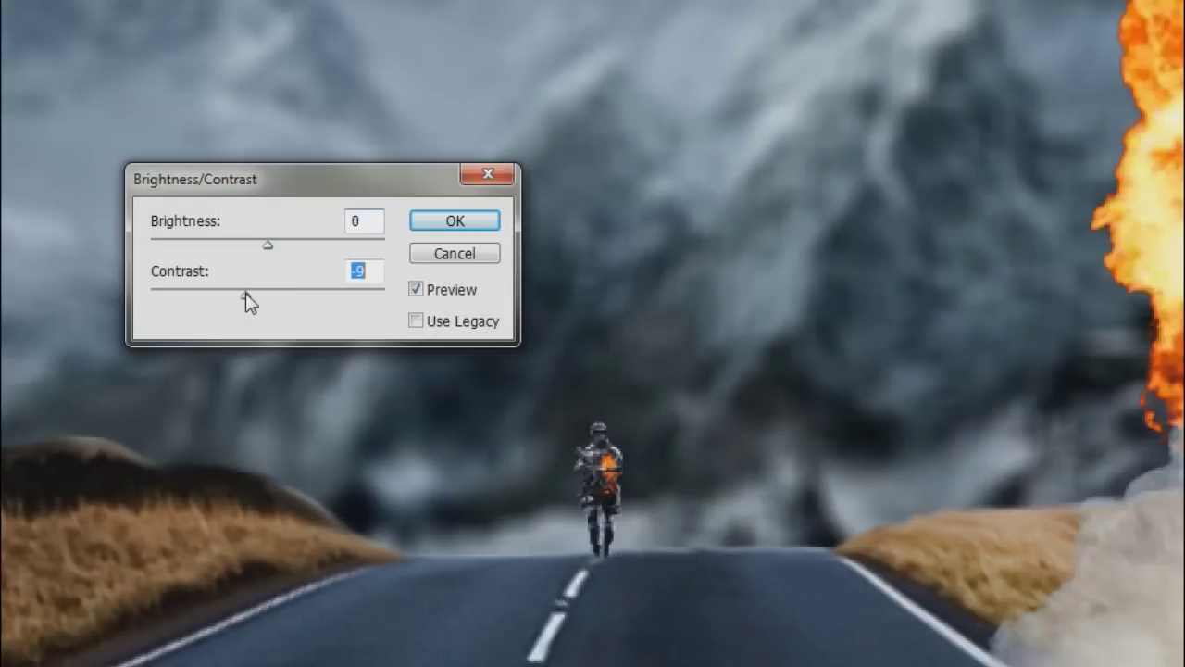
click(453, 221)
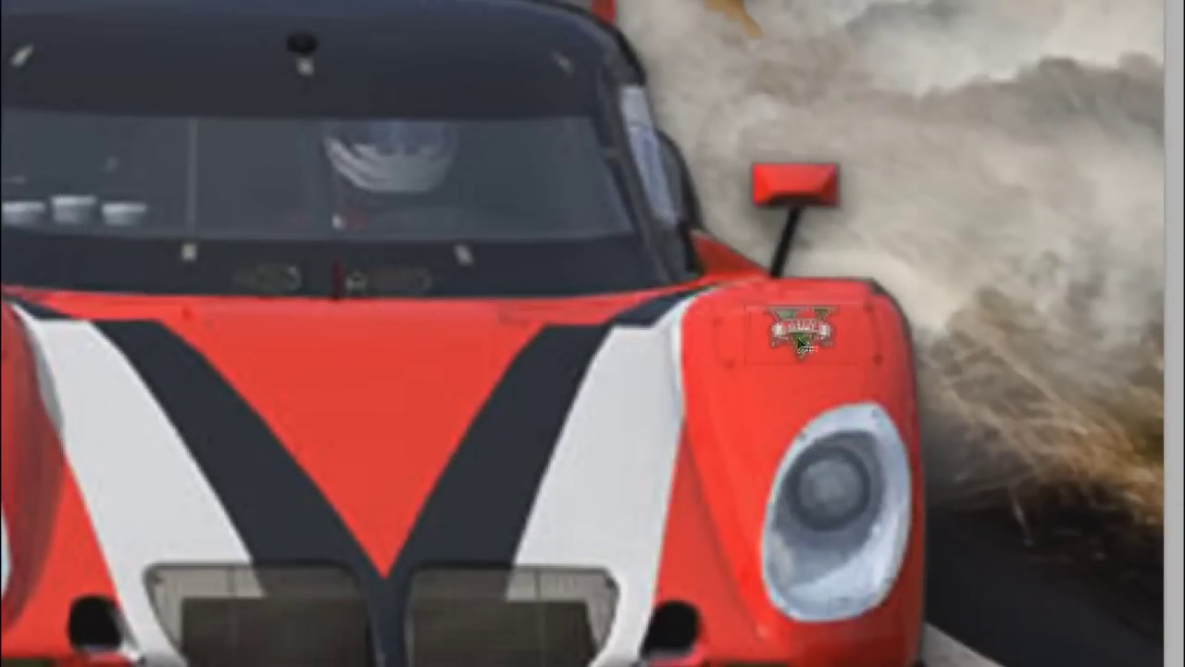
drag(734, 291, 725, 301)
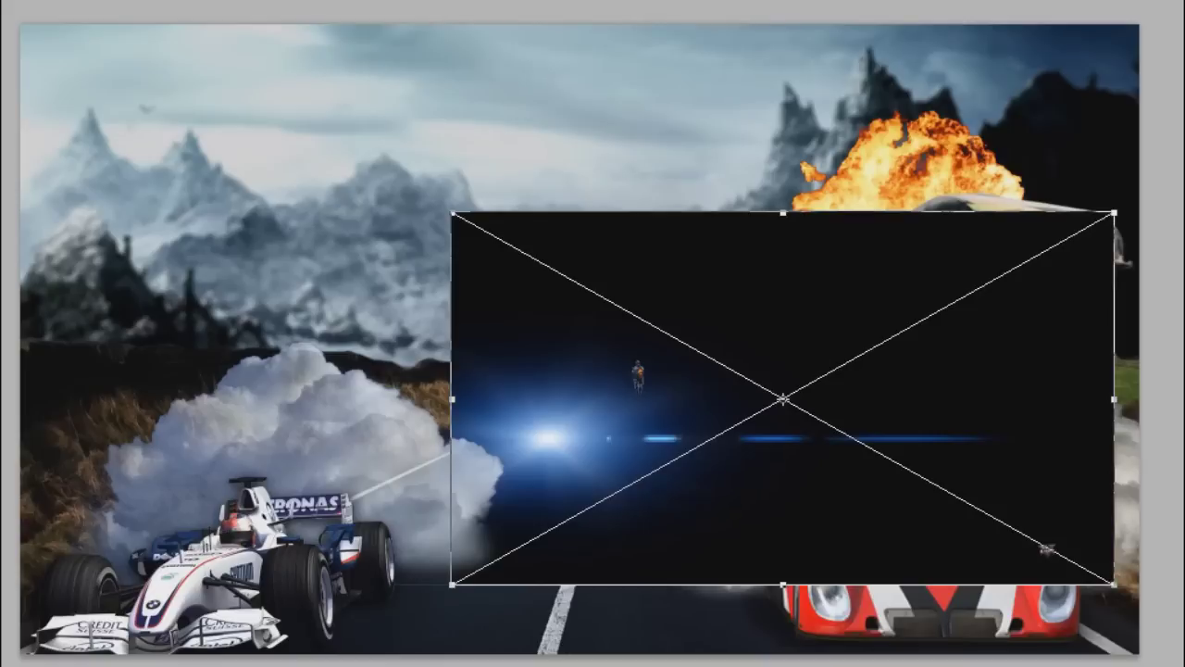
- Set the lens flare to Screen and fit it over the left headlight
key(shift+alt+s)
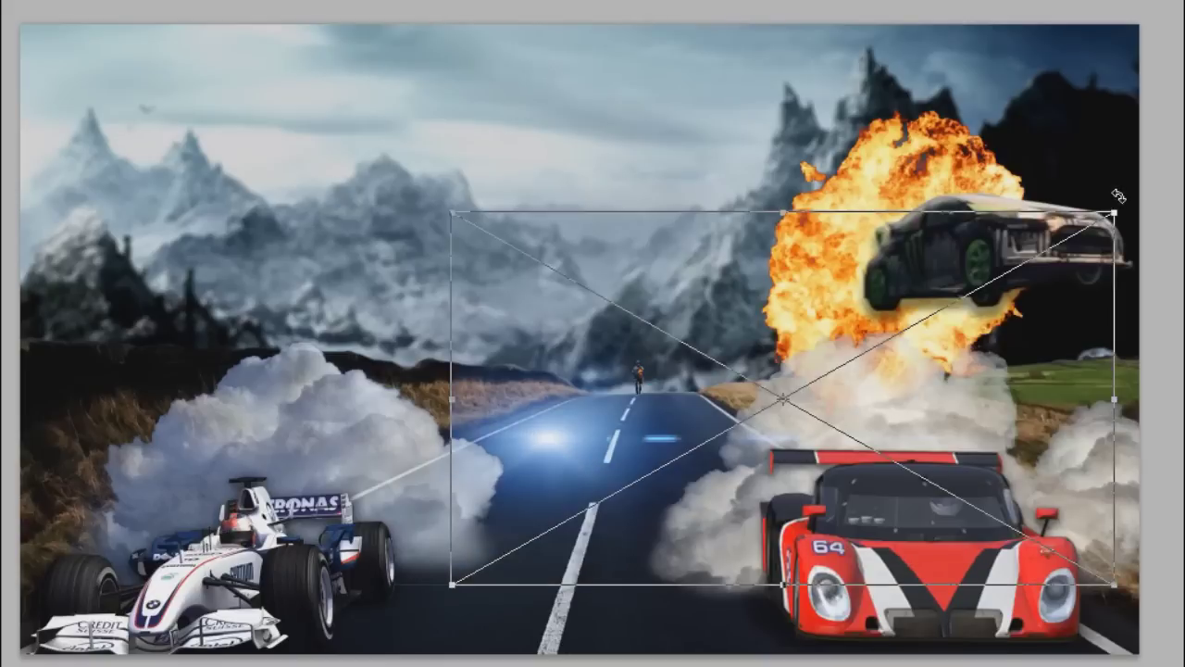
drag(1118, 195, 840, 414)
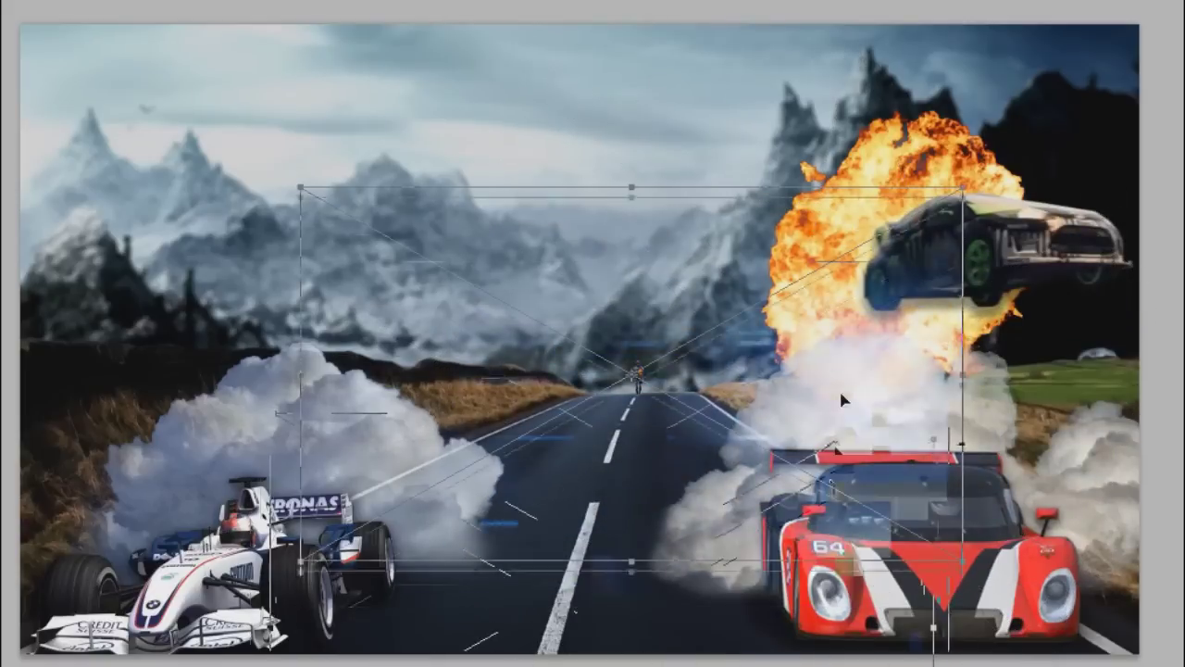
drag(841, 414, 834, 564)
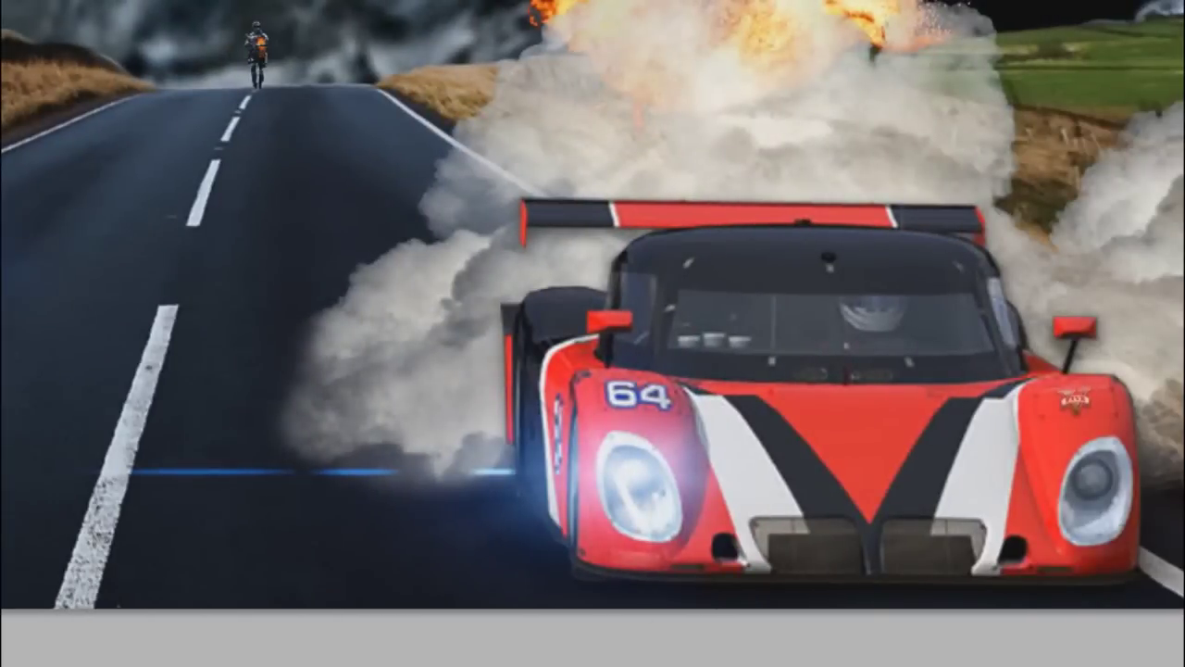
- Duplicate the flare onto the right headlight and fit the BROSEF GAMING logo top-left
click(820, 275)
drag(638, 535, 1091, 545)
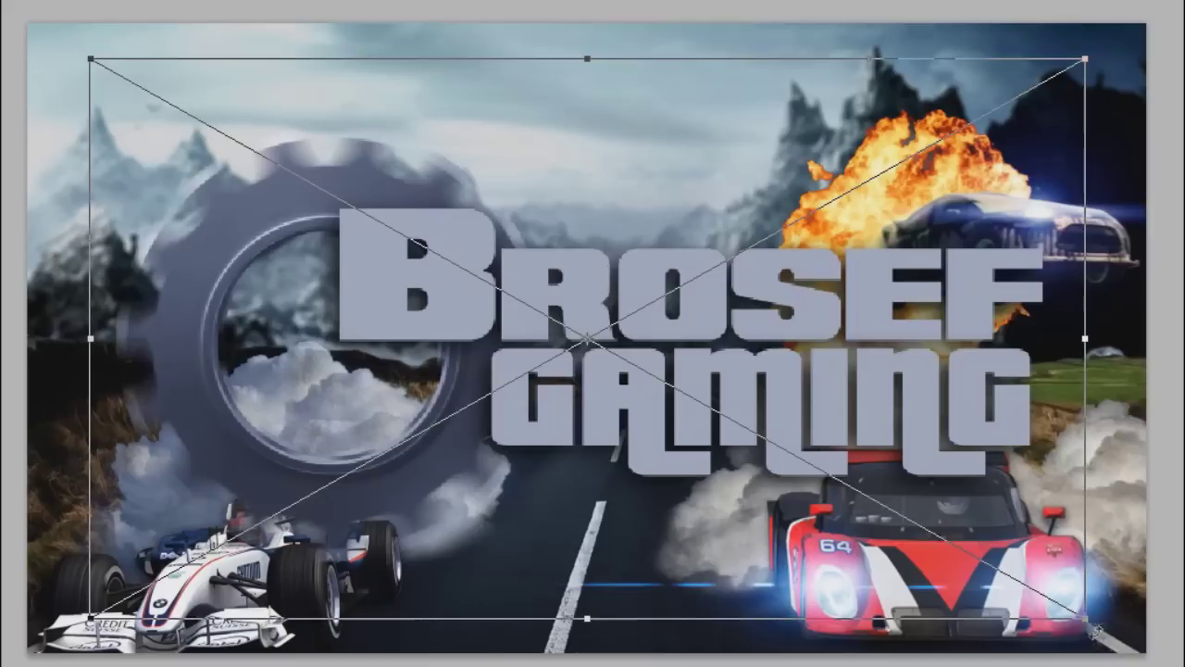
drag(1072, 636, 315, 182)
mouse_move(232, 139)
mouse_down()
mouse_move(174, 108)
mouse_move(264, 163)
mouse_up()
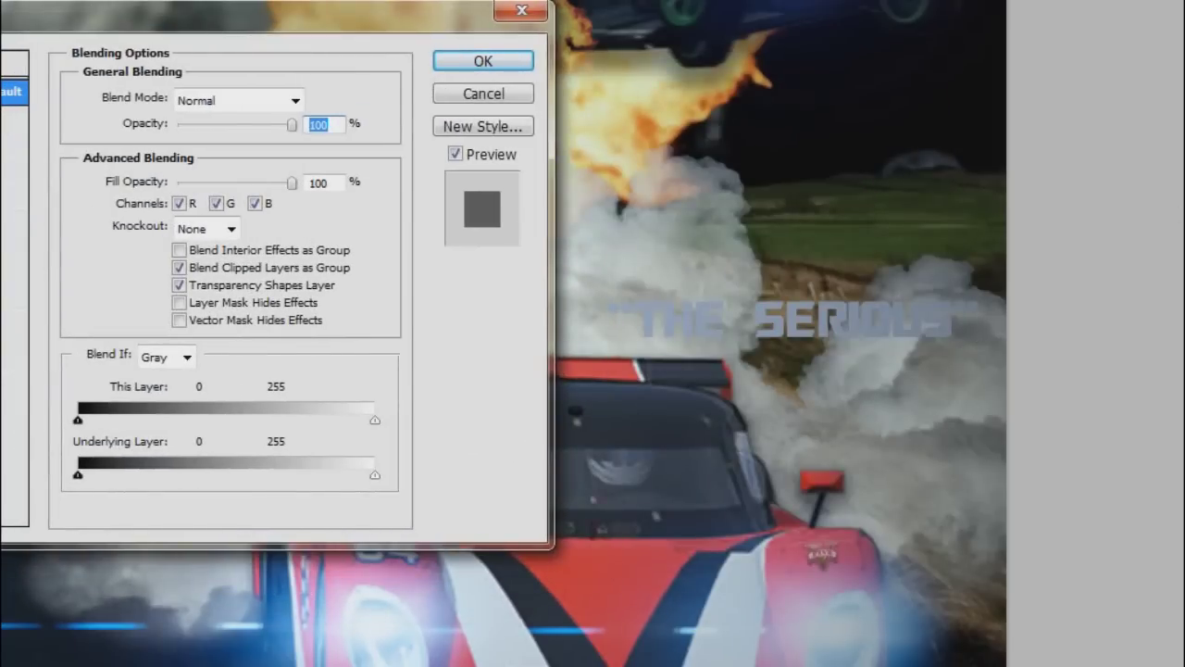
- Give THE SERIOUS label an Outer Glow with Spread 30 and the GameOn logo a drop shadow
click(14, 170)
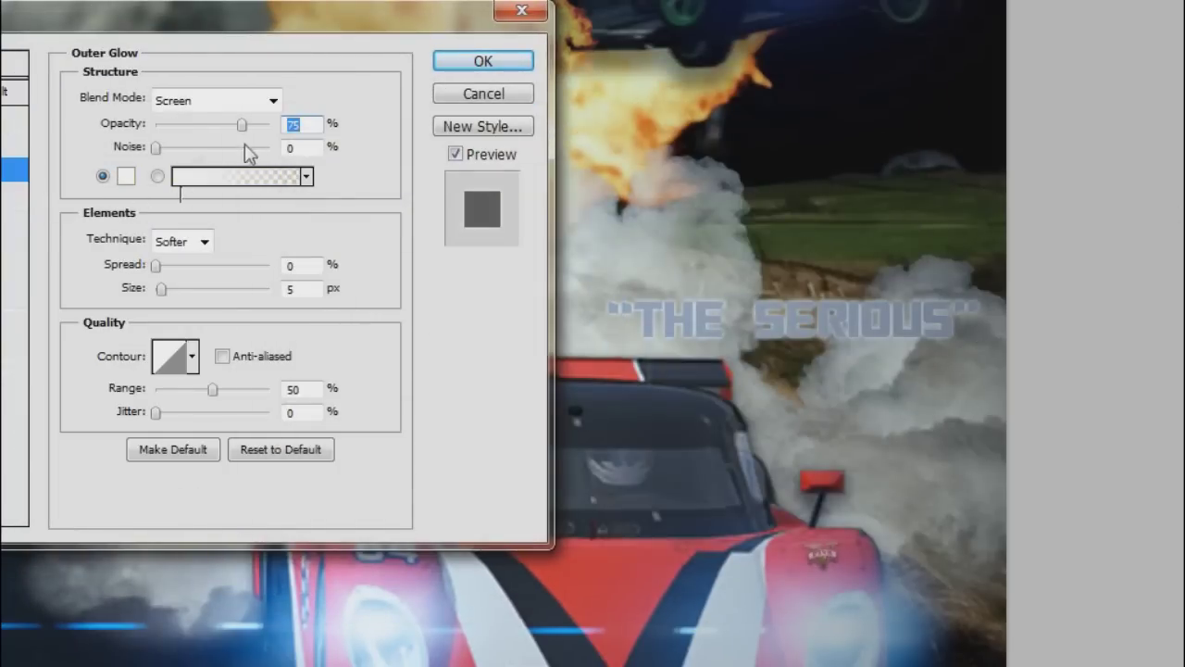
text(30)
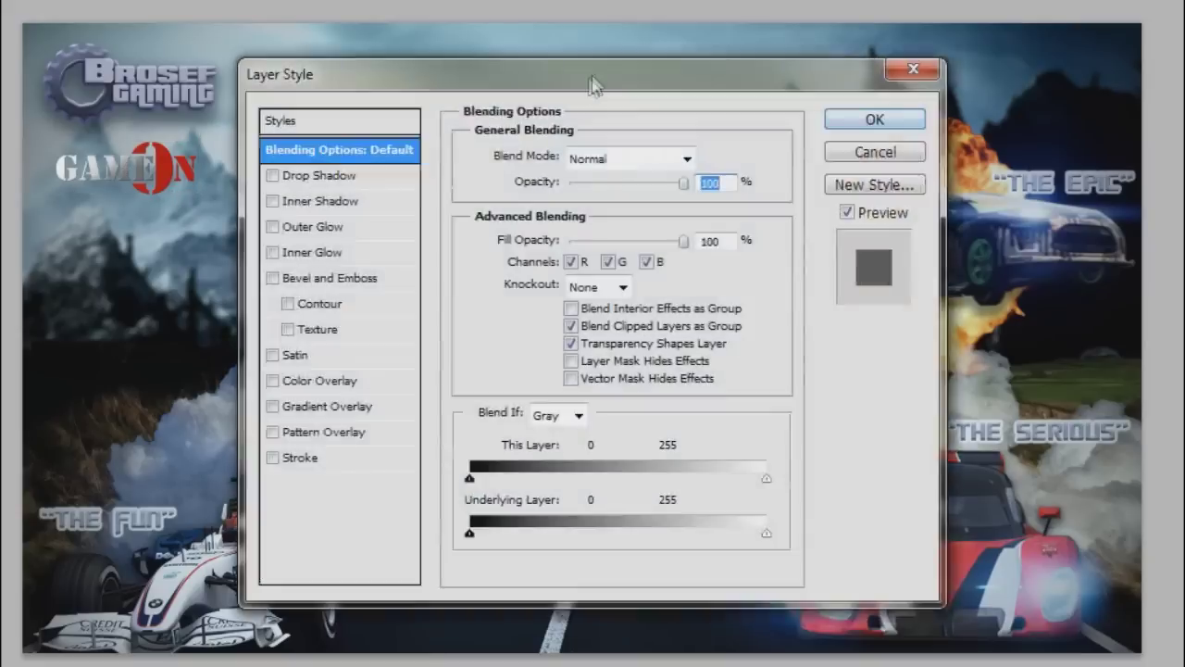
click(394, 130)
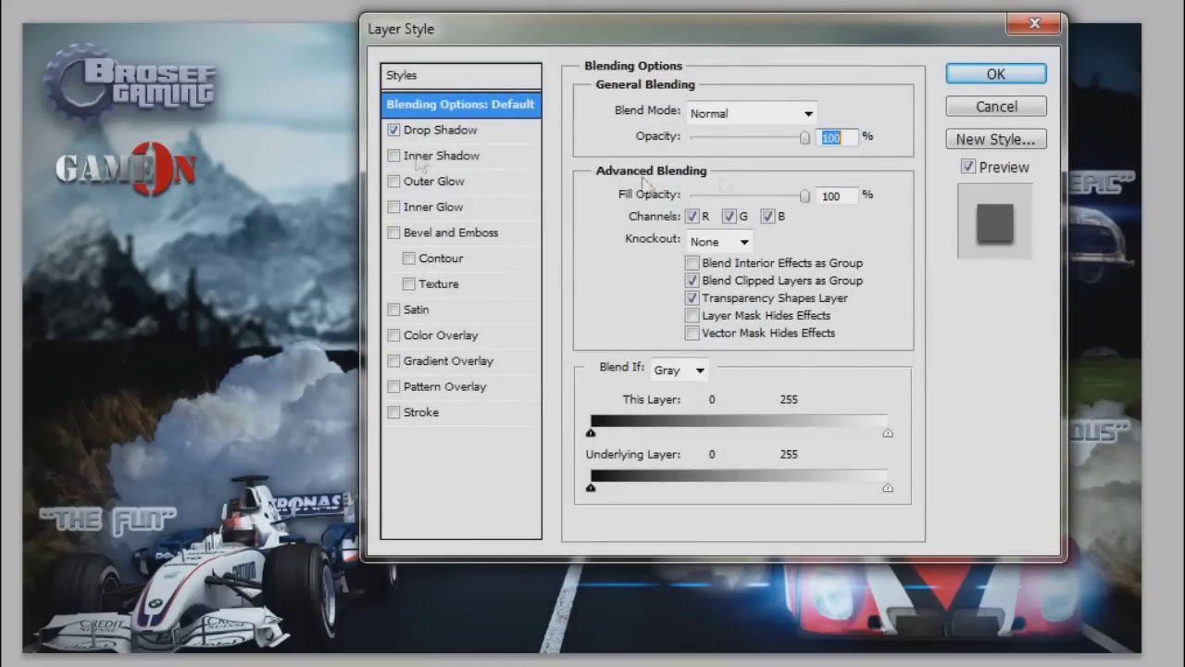
click(441, 130)
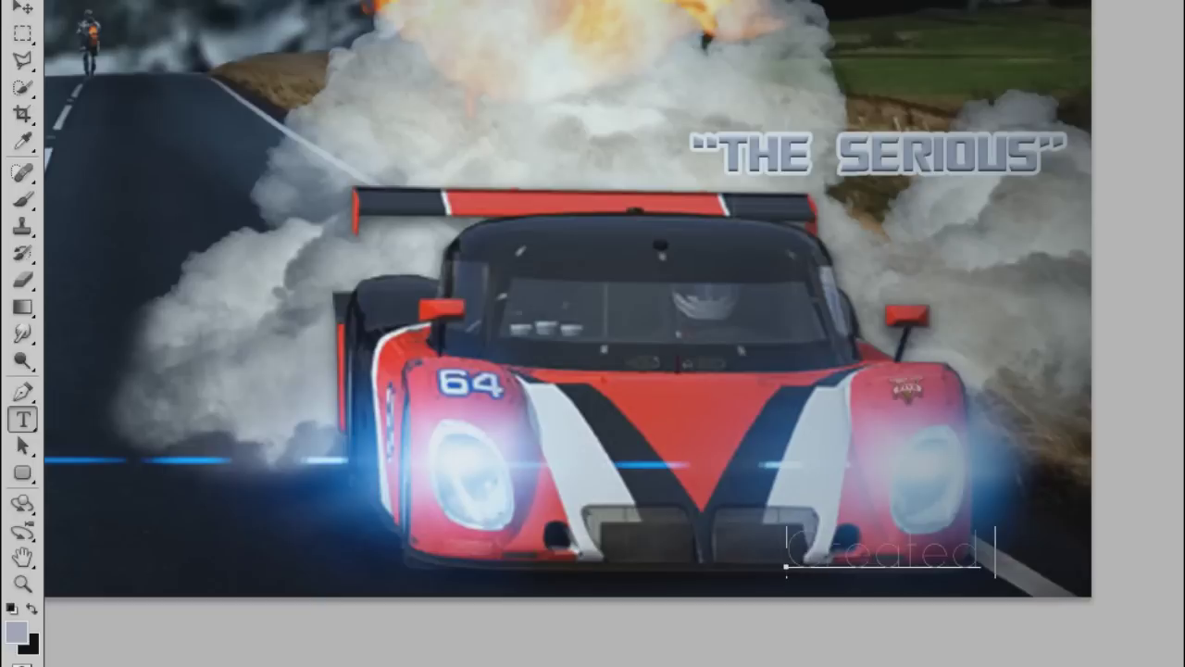
- Move the credit line into the bottom-right corner and give it a Bevel and Emboss
key(v)
mouse_move(1032, 561)
mouse_down()
mouse_move(842, 562)
mouse_move(1016, 579)
mouse_up()
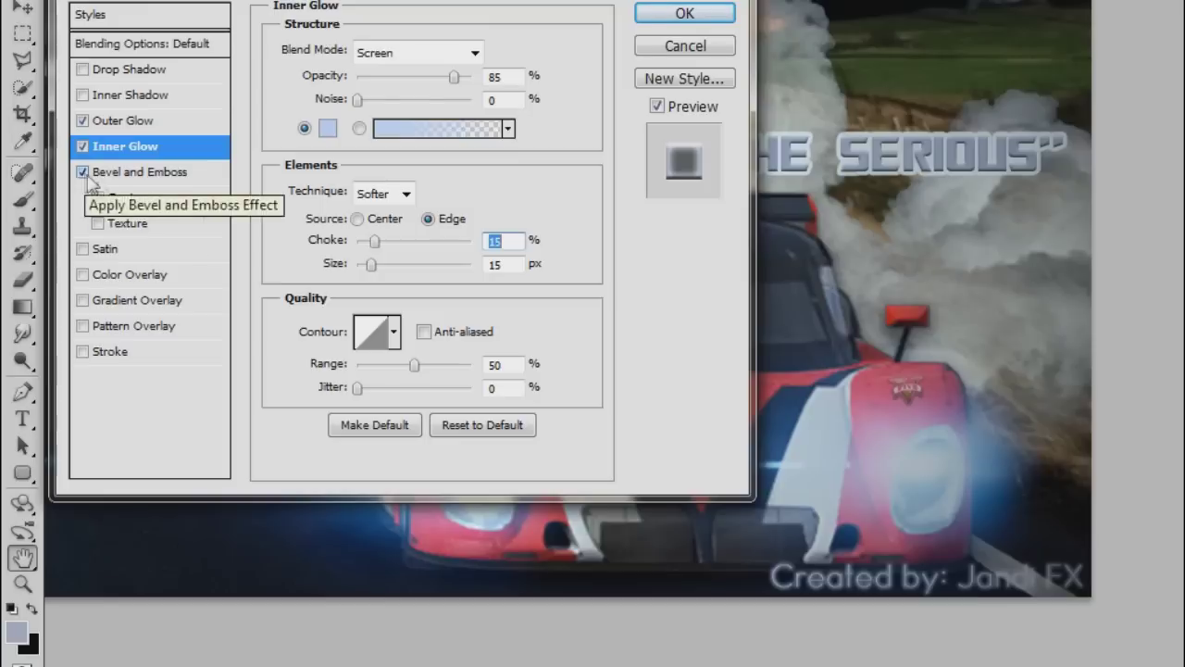
click(84, 171)
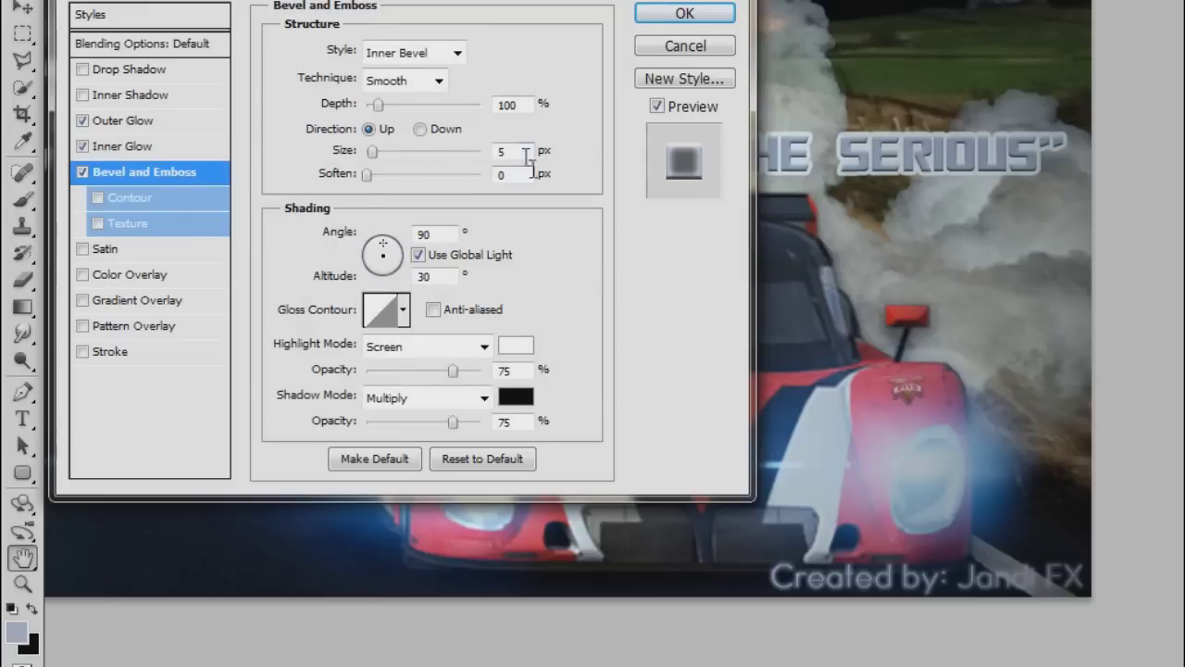
click(685, 13)
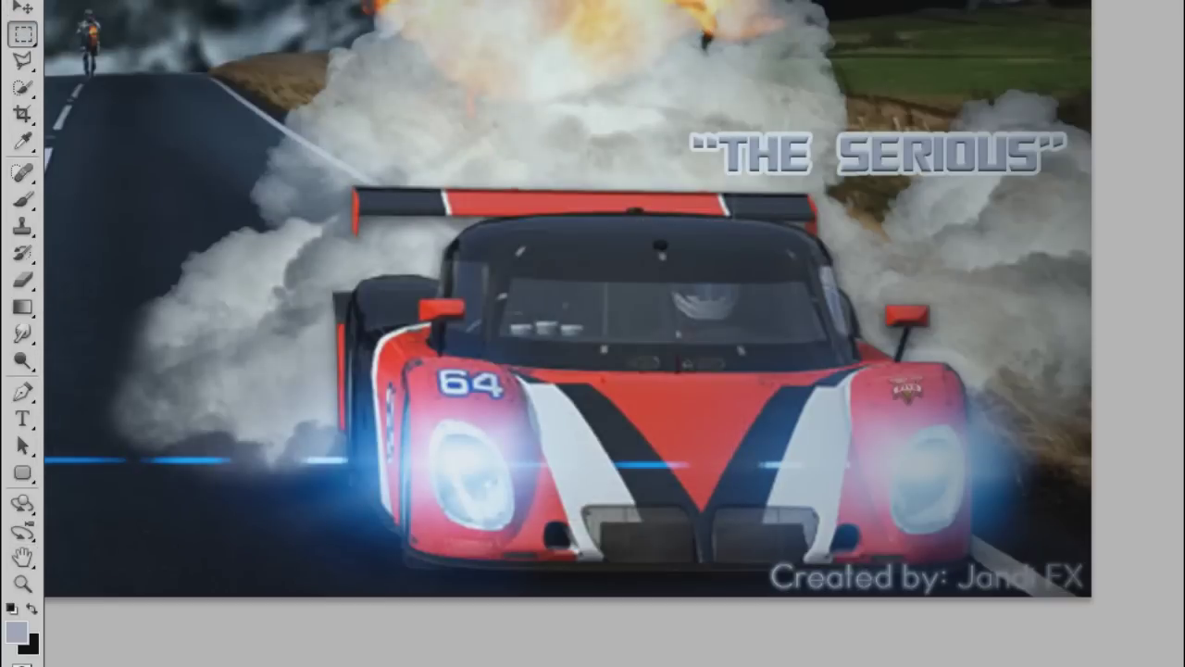
key(v)
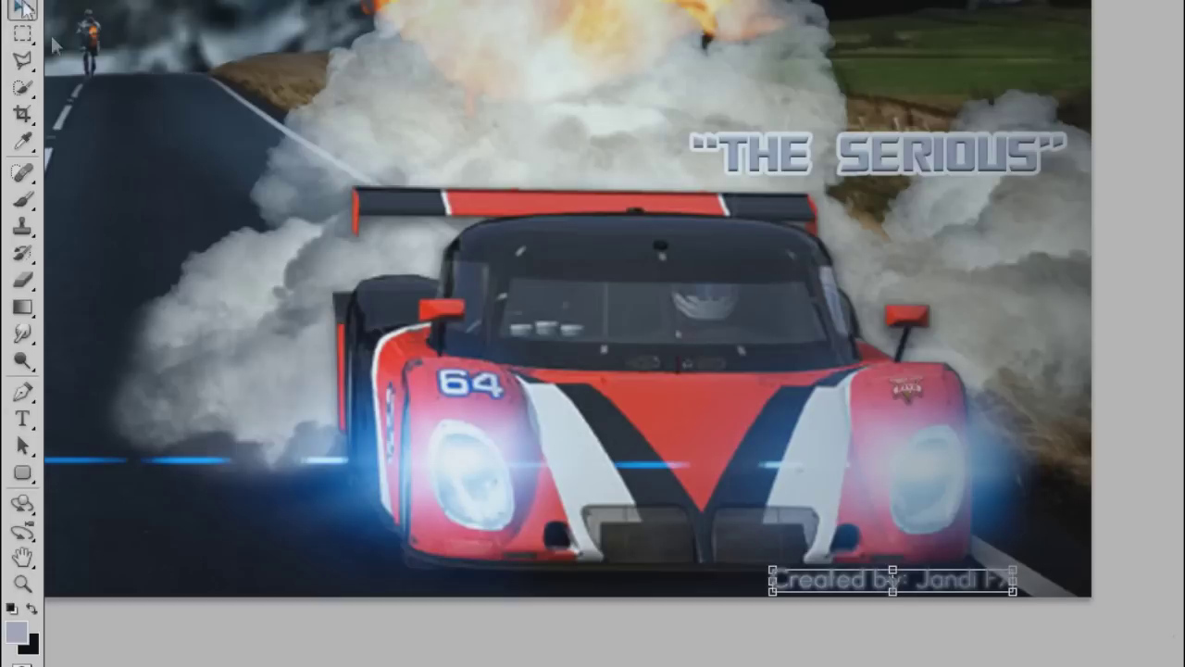